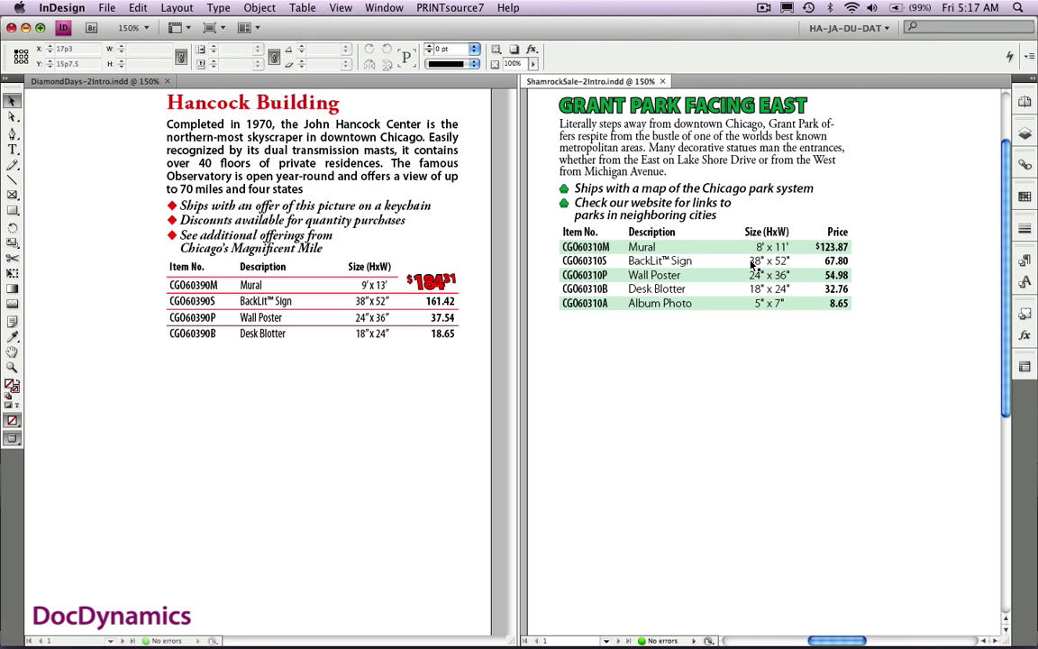
Step: Select the Grant Park Facing East text frame in ShamrockSale-2Intro.indd
click(752, 263)
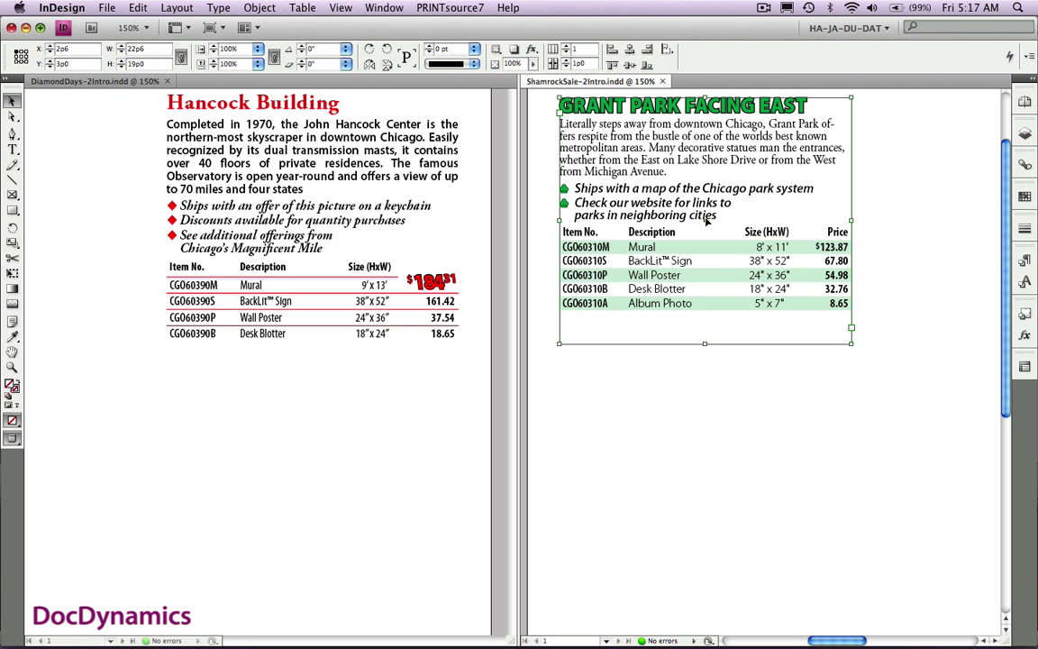
Step: Drag Grant Park into the DiamondDays window and Hancock Building into the ShamrockSale window
drag(708, 221, 315, 491)
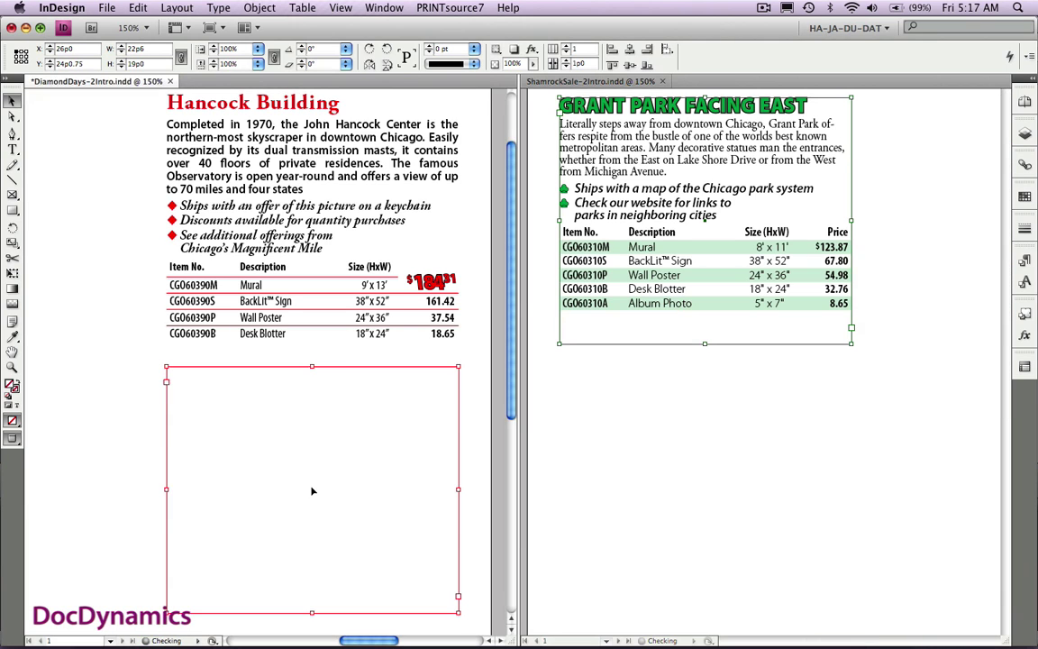
click(309, 236)
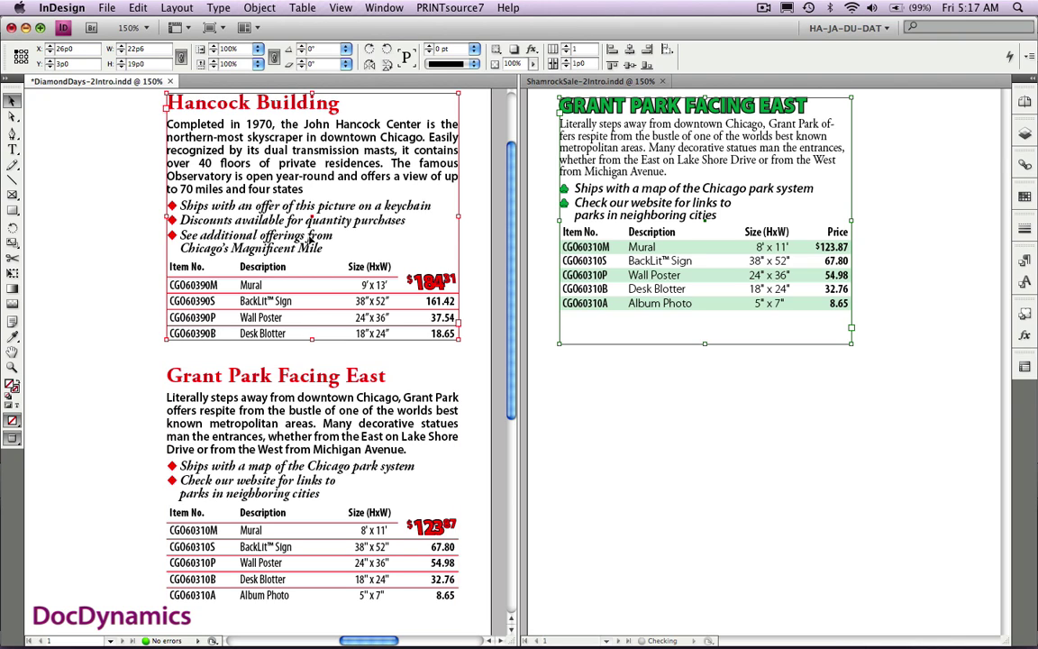
drag(309, 236, 724, 497)
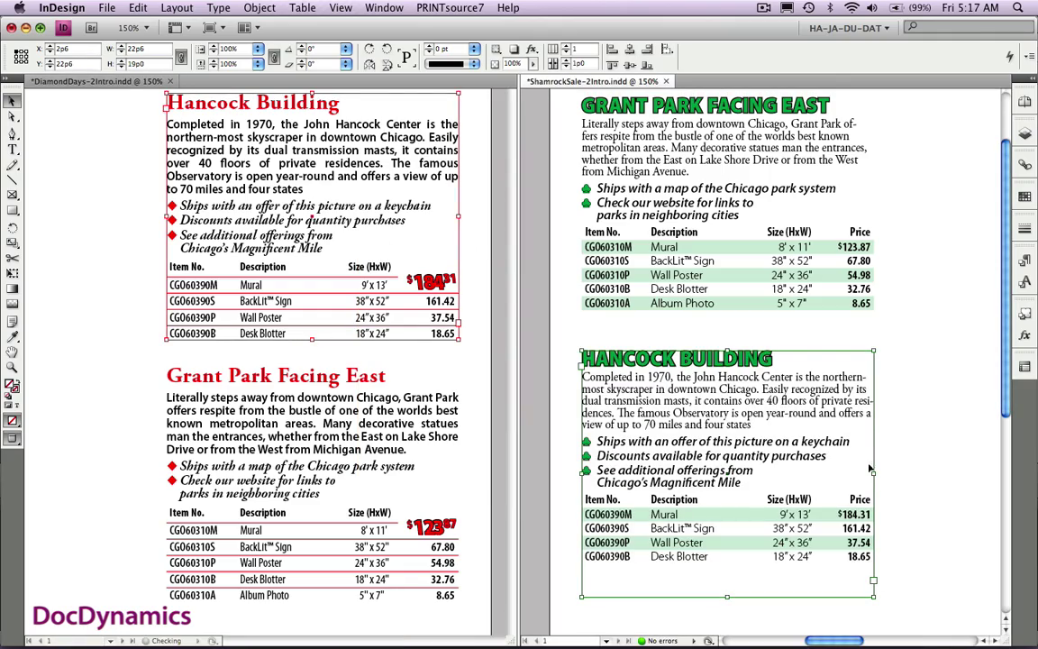
Step: Show the Paragraph Styles panel and cycle between the two catalogs with Cmd+~
click(910, 457)
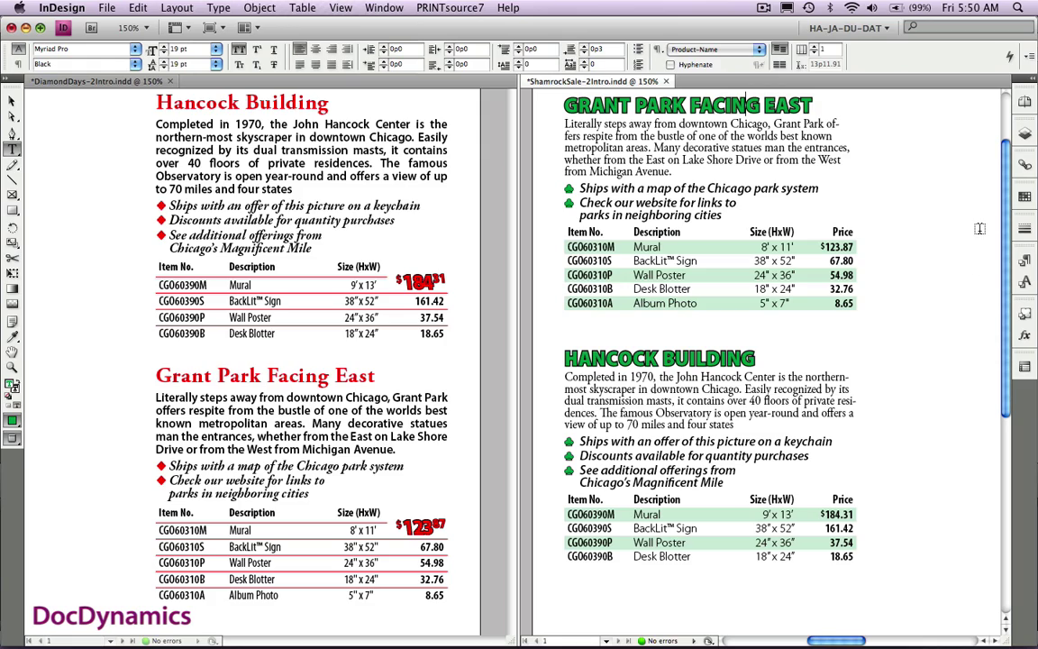
click(1026, 260)
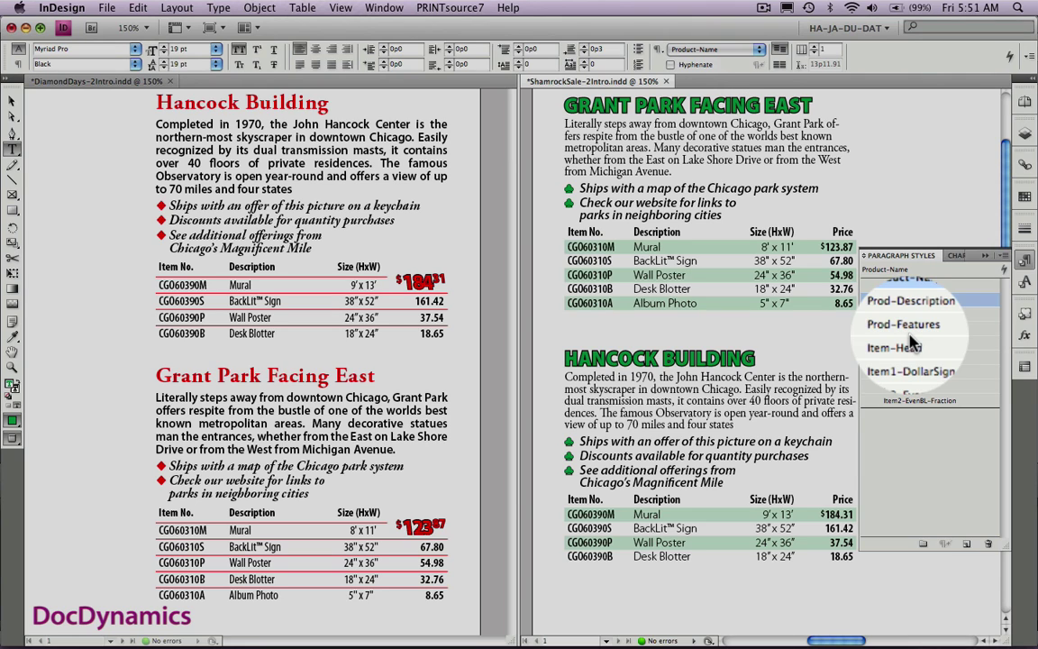
key(super+grave)
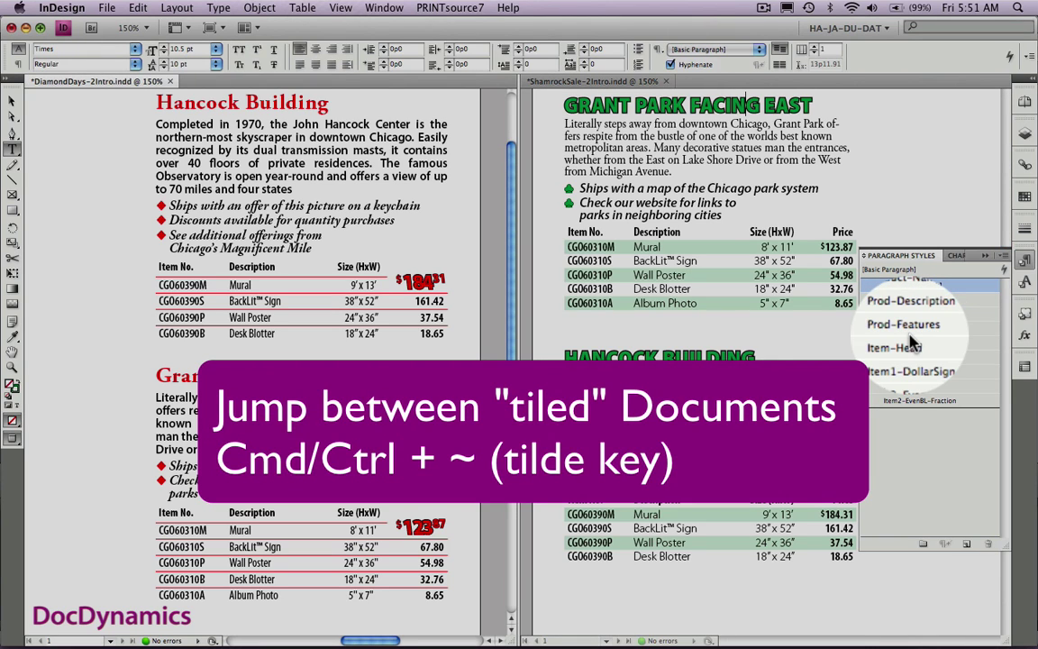
key(super+grave)
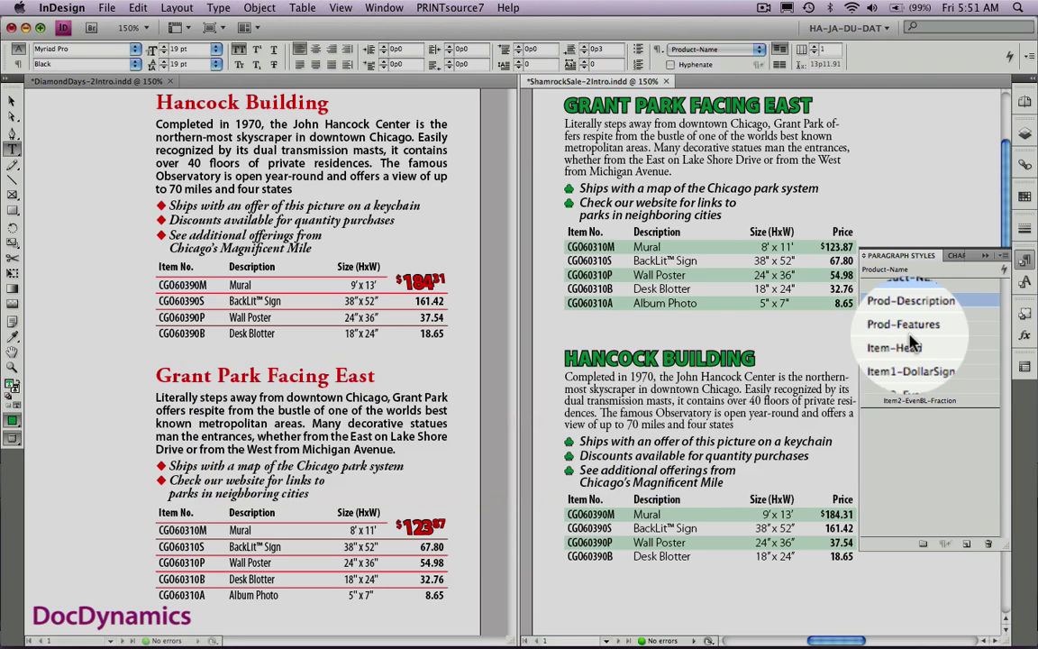
key(super+grave)
key(super+grave)
key(super+grave)
key(super+grave)
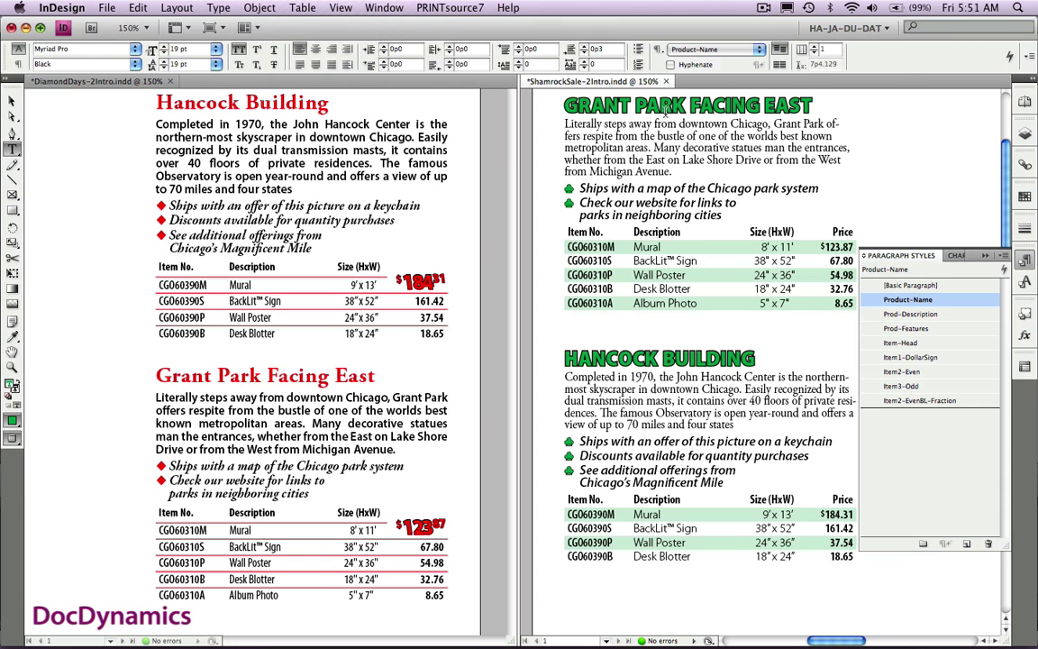
Step: Give the Product-Name style a 0 pt stroke weight and a KellyGreen fill
double_click(872, 303)
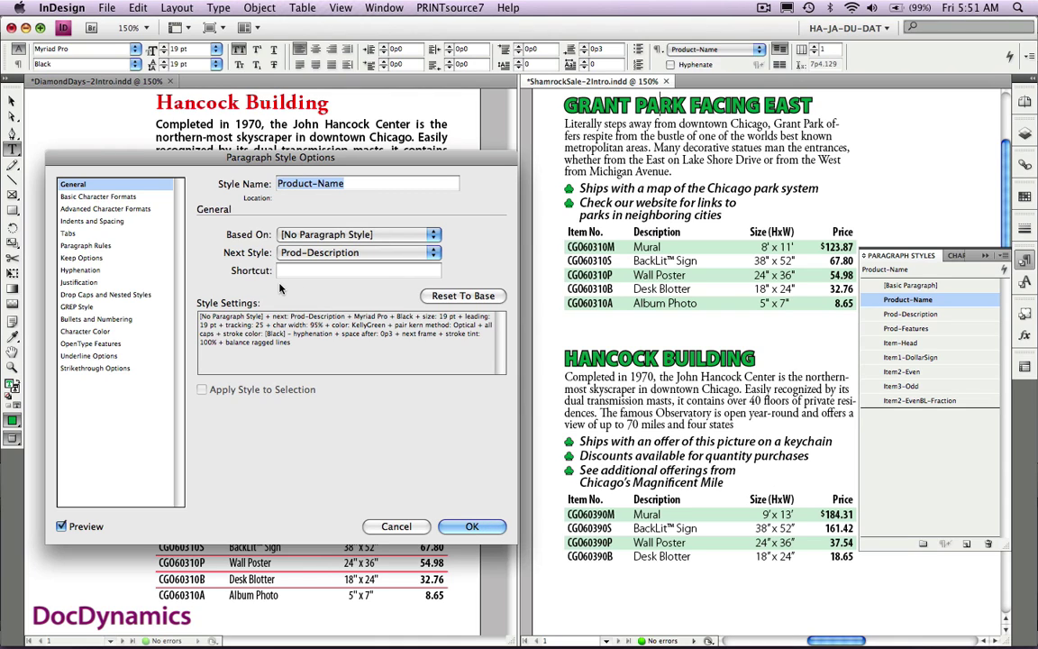
click(157, 196)
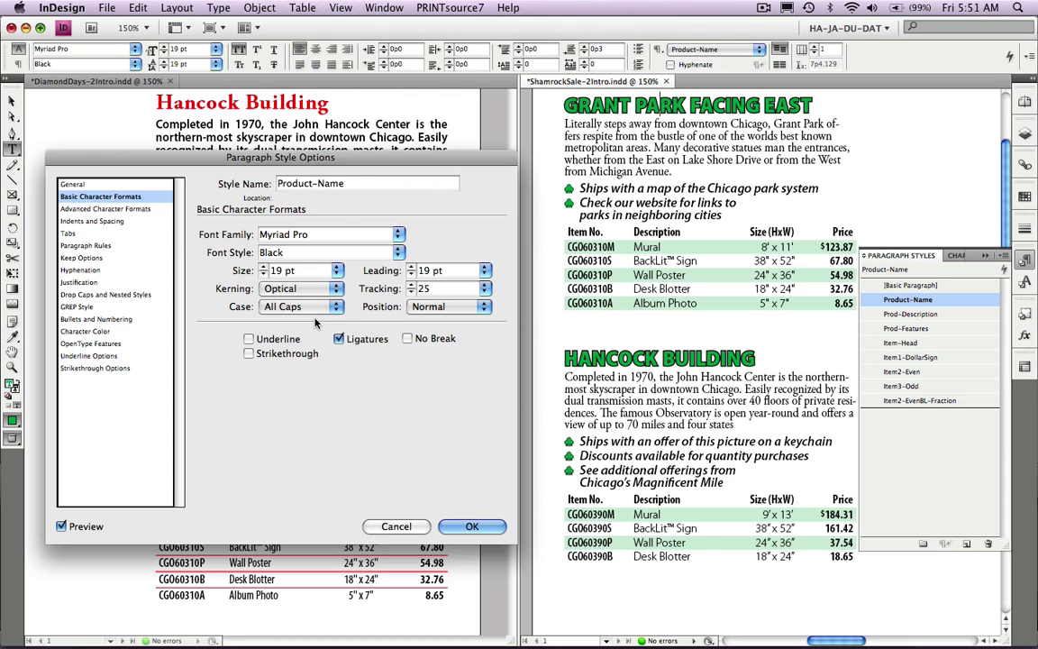
click(143, 332)
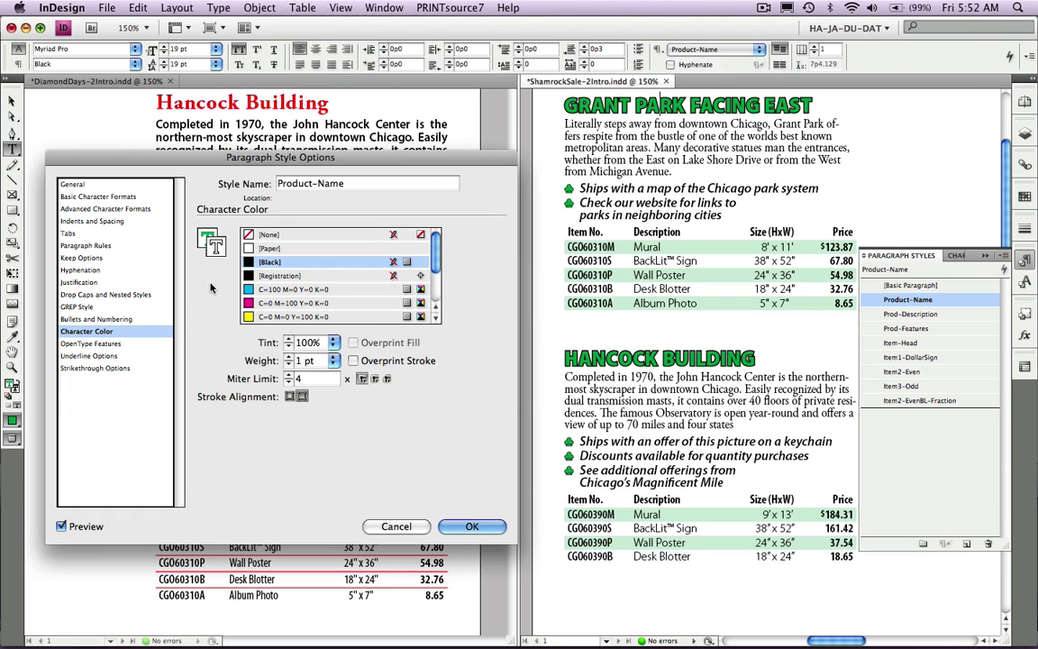
click(334, 359)
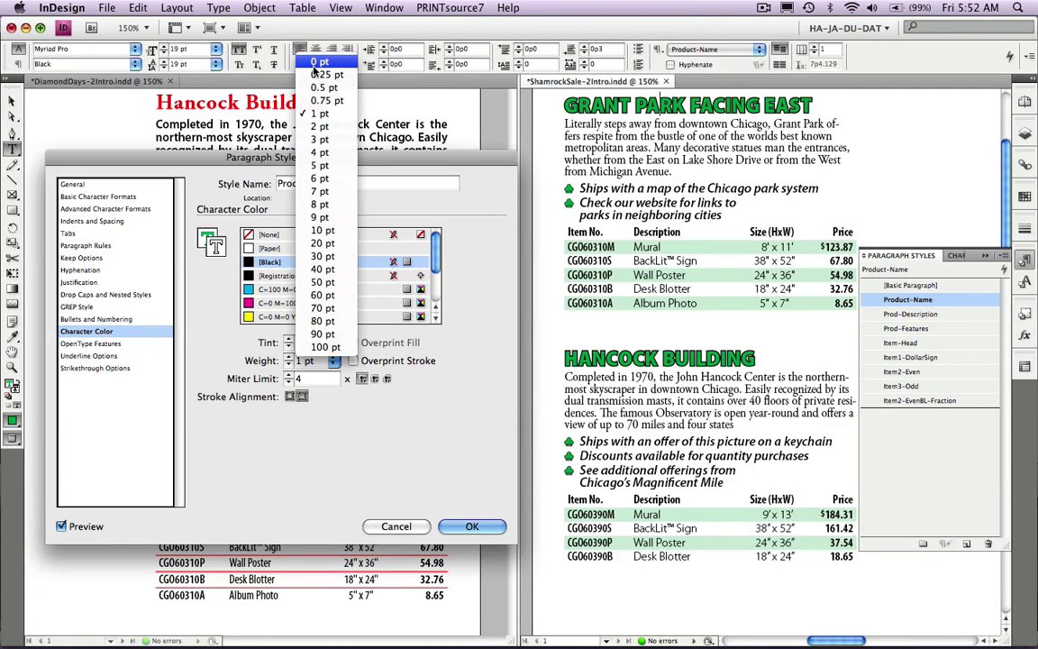
click(315, 71)
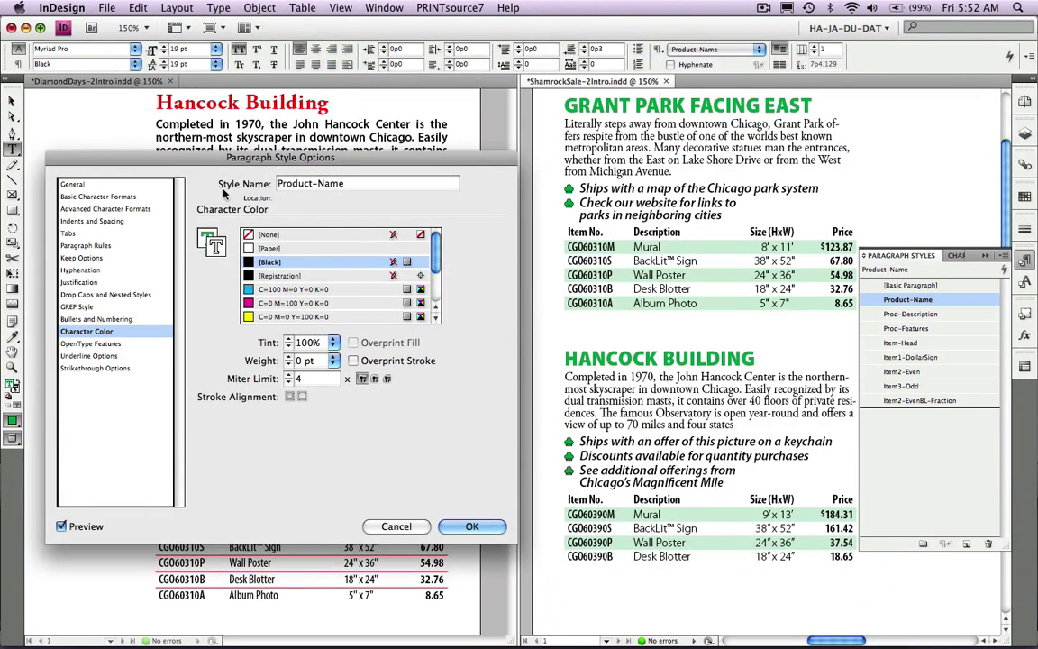
click(208, 235)
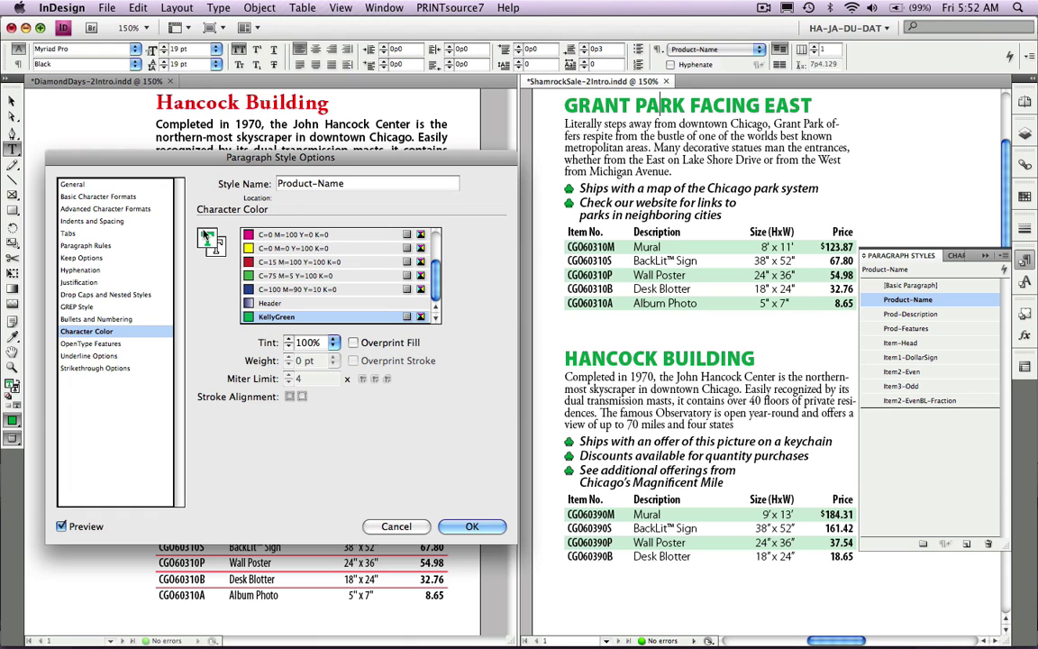
click(455, 529)
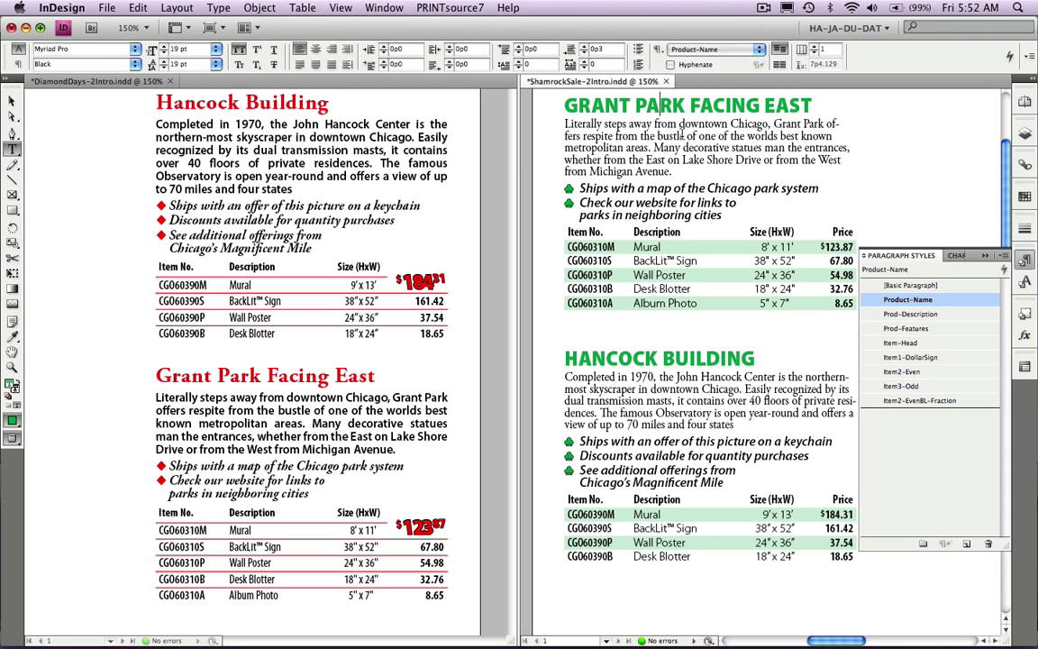
Step: Uncheck Hyphenate in the Prod-Description style's Hyphenation settings
click(872, 315)
double_click(872, 315)
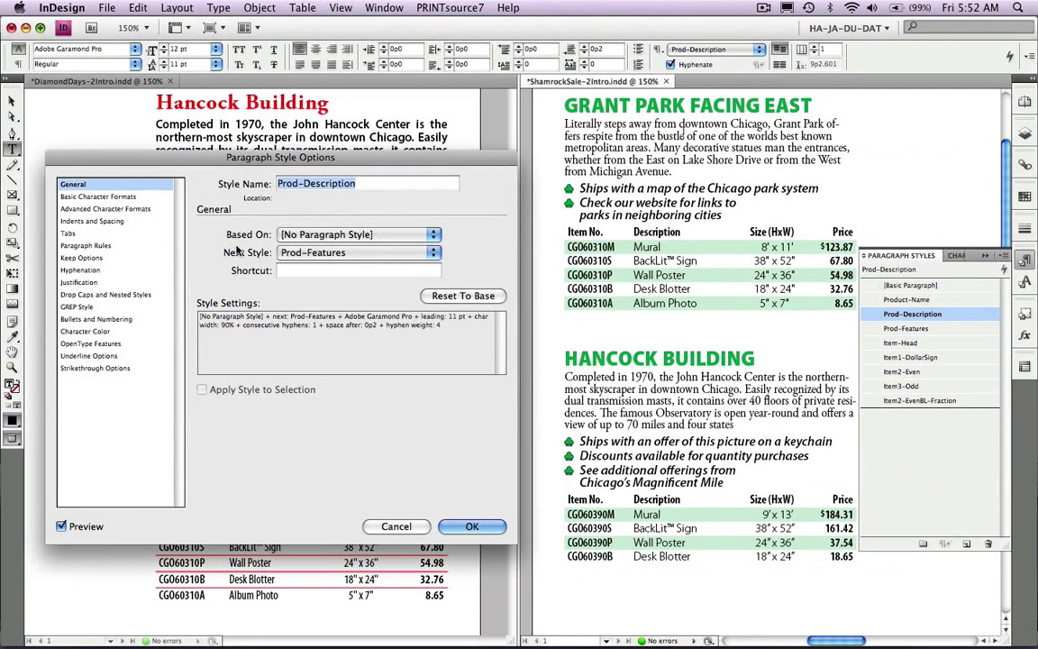
click(144, 223)
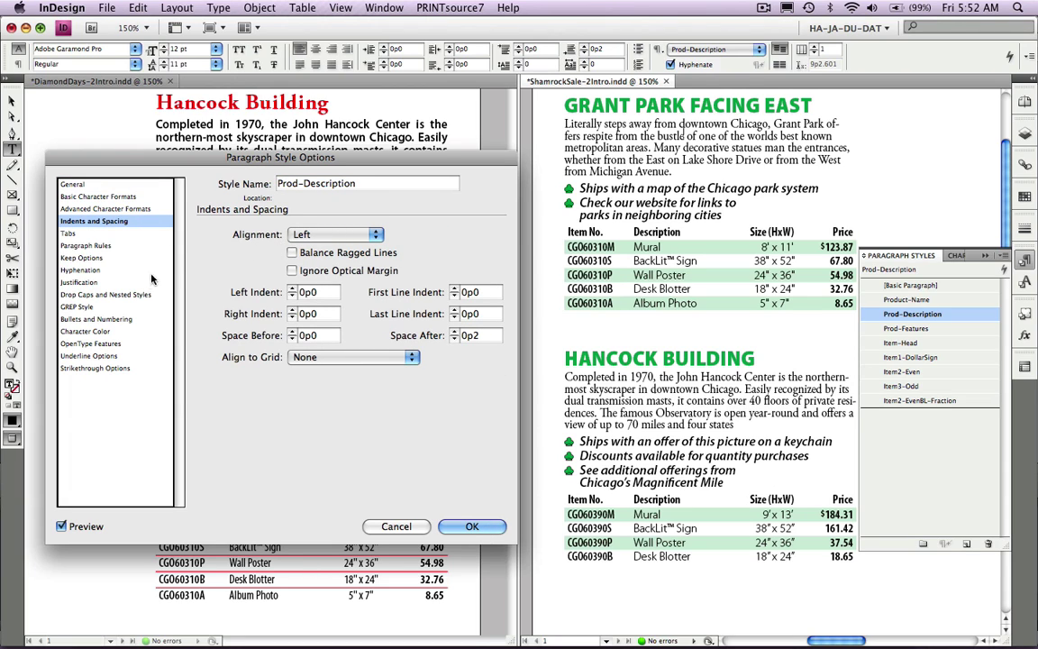
click(115, 271)
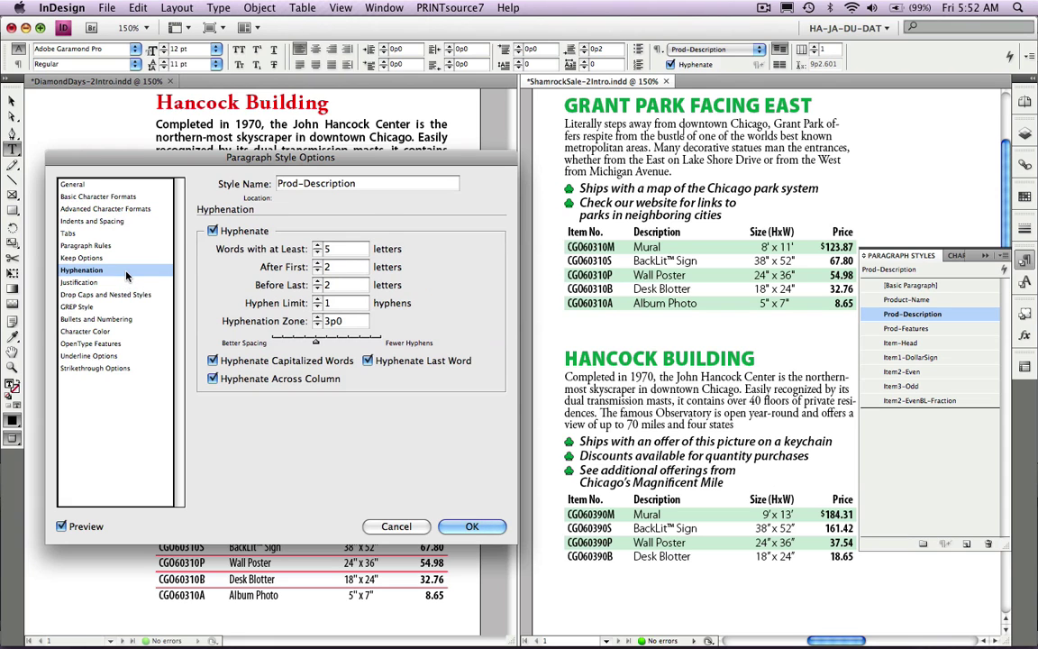
click(212, 232)
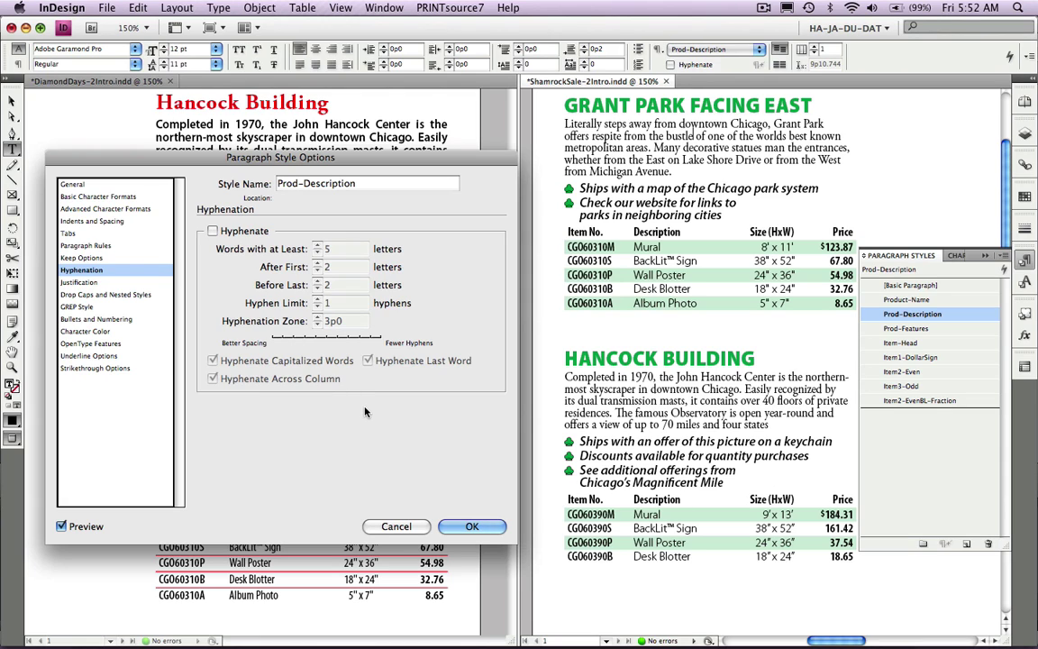
click(455, 526)
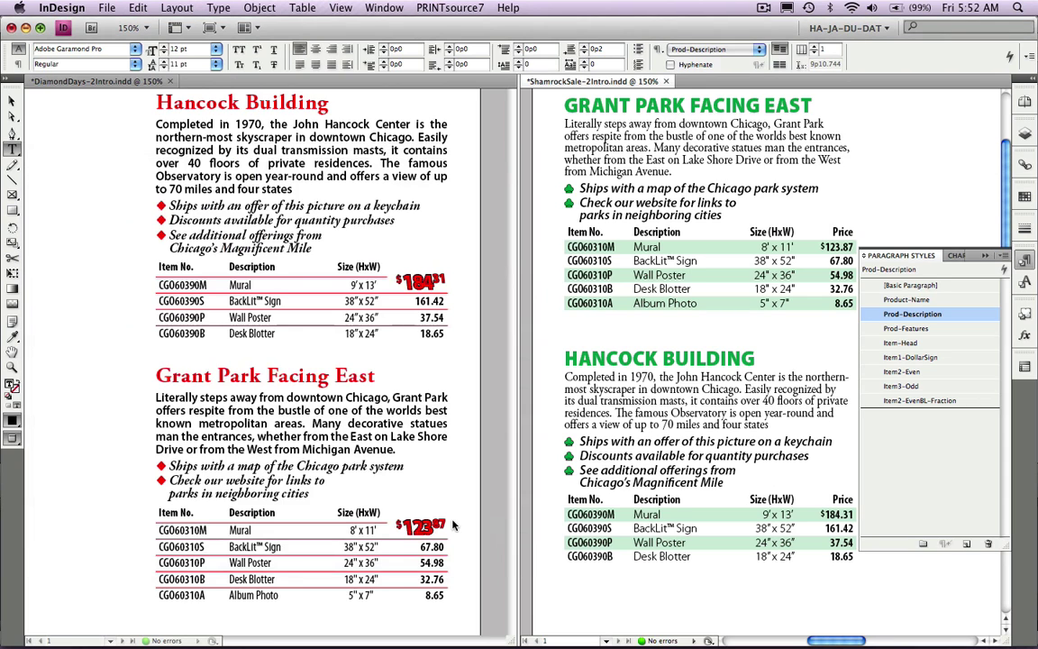
Step: Open the Prod-Features style's Bullets and Numbering settings, keeping the club bullet character
click(615, 202)
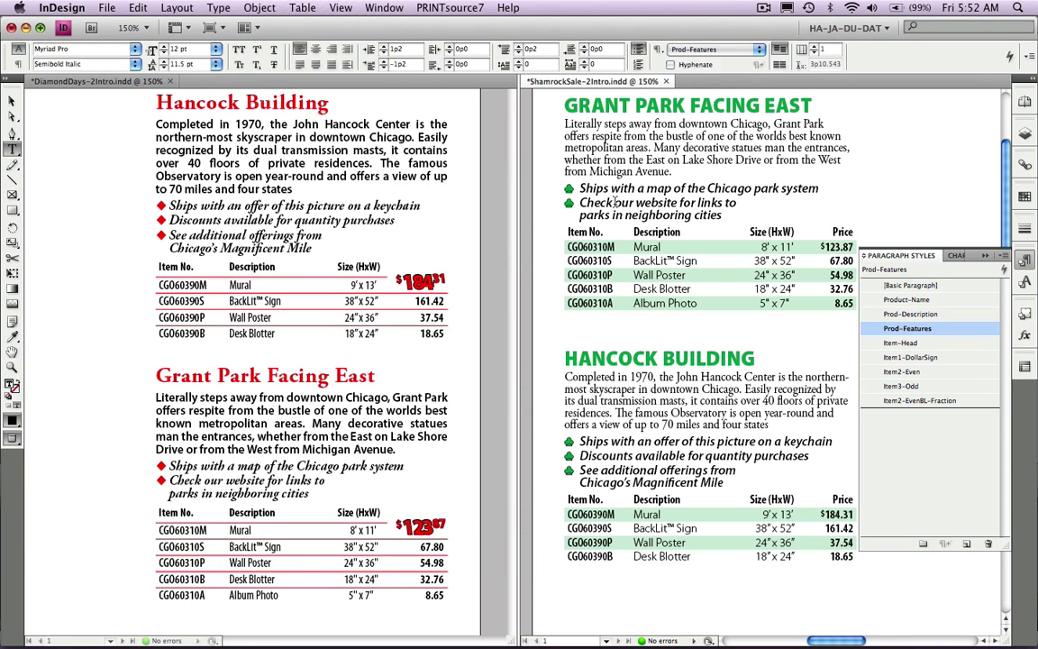
double_click(901, 328)
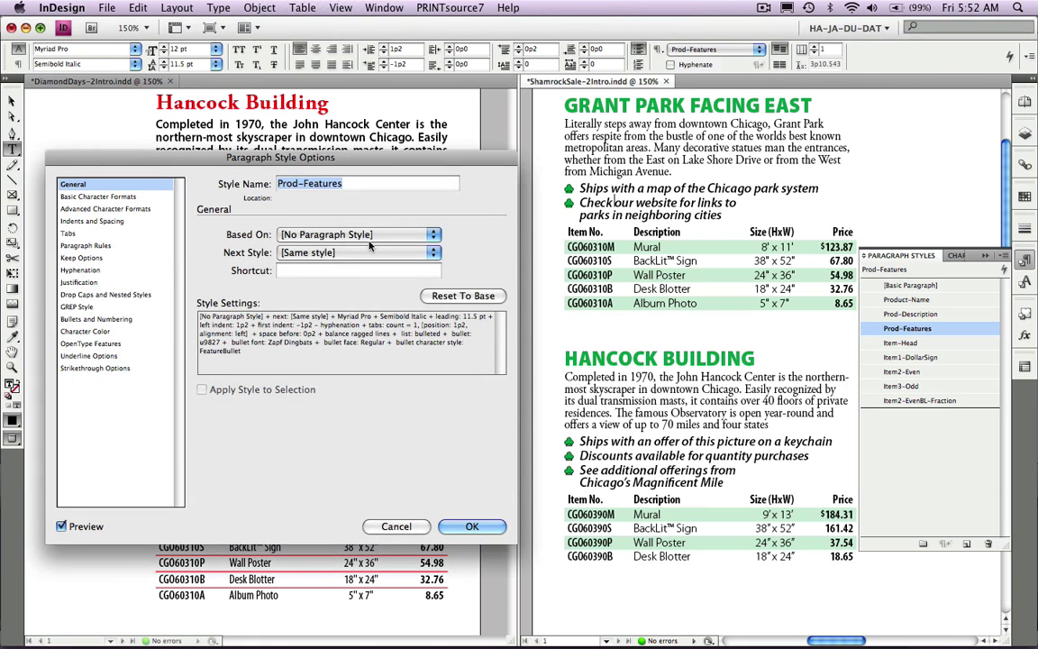
click(153, 321)
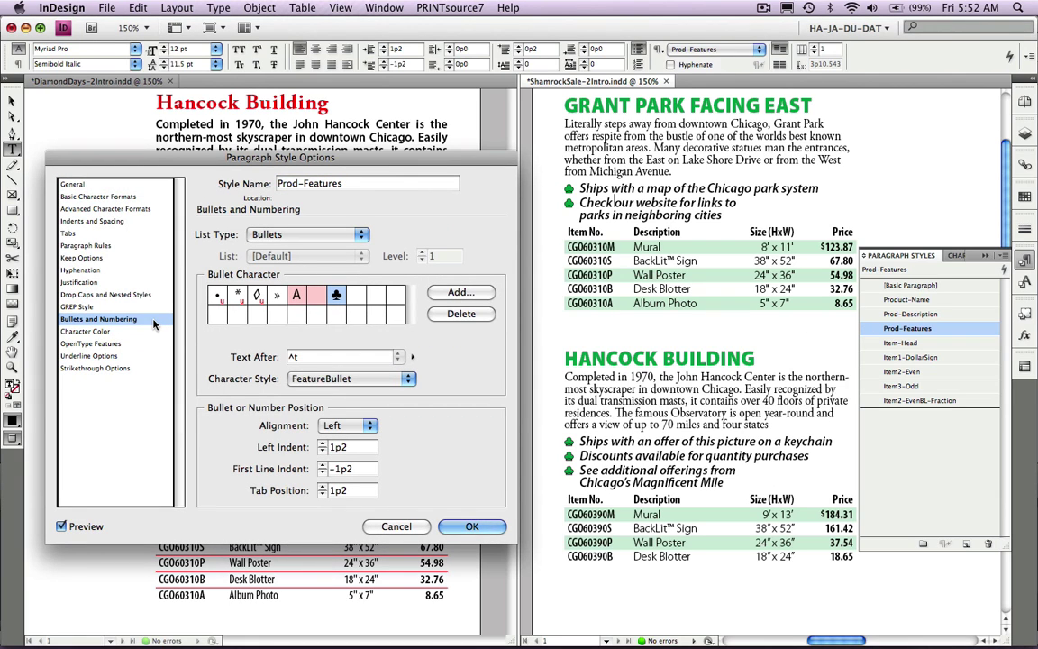
click(336, 296)
Step: Set Left Indent 1p6, First Line Indent -1p3 and Tab Position 1p6 for Prod-Features
key(BackSpace)
click(323, 487)
click(322, 444)
click(323, 443)
click(323, 444)
click(322, 444)
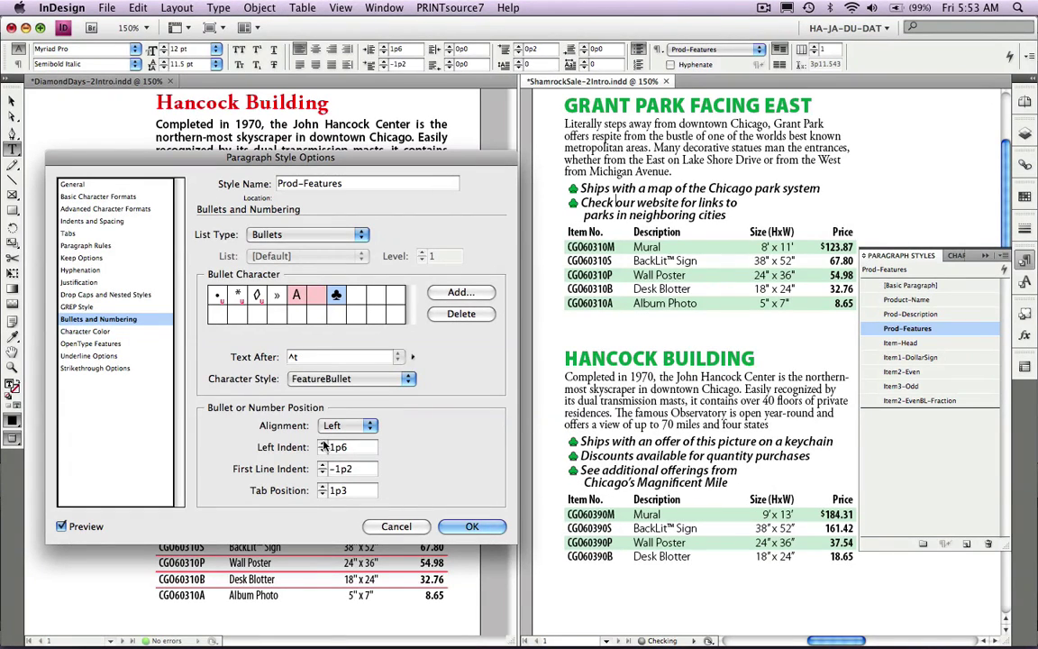
click(322, 487)
click(323, 487)
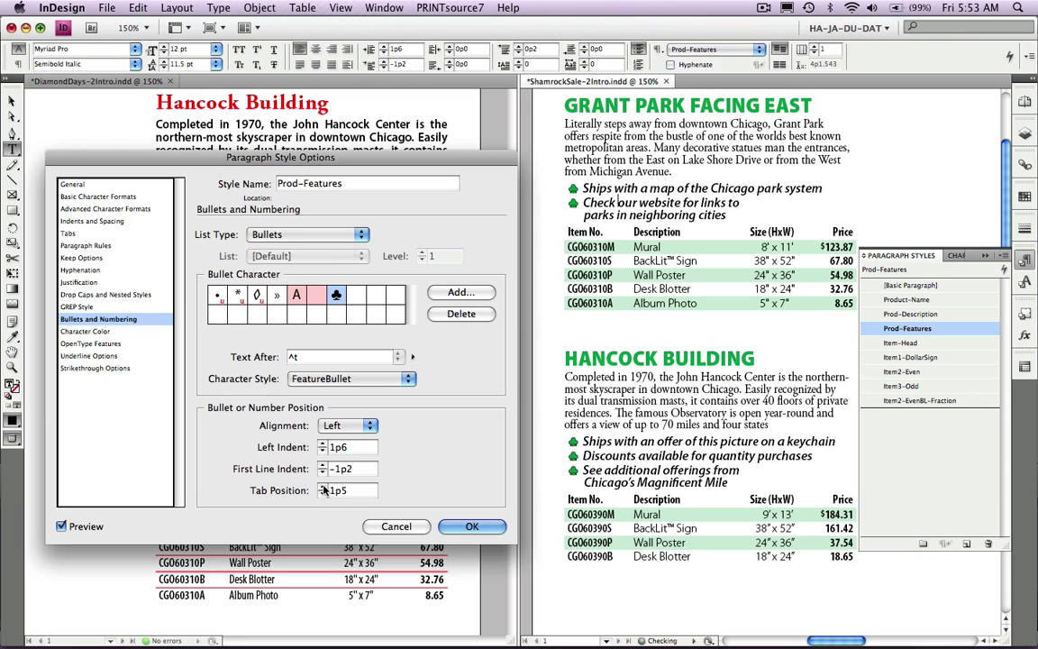
click(322, 487)
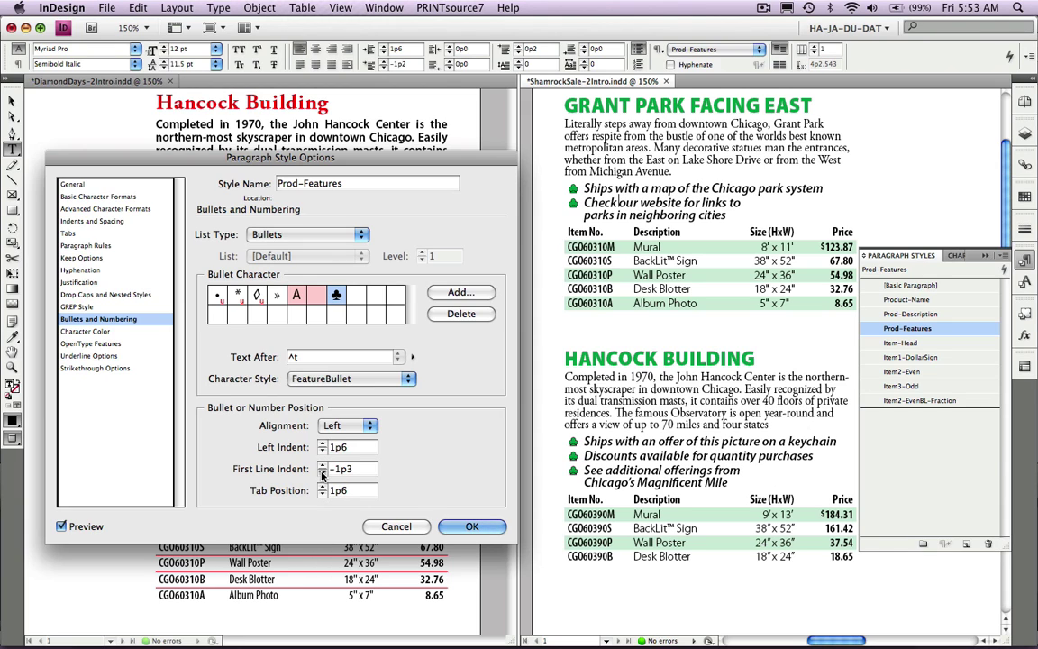
click(322, 473)
click(323, 473)
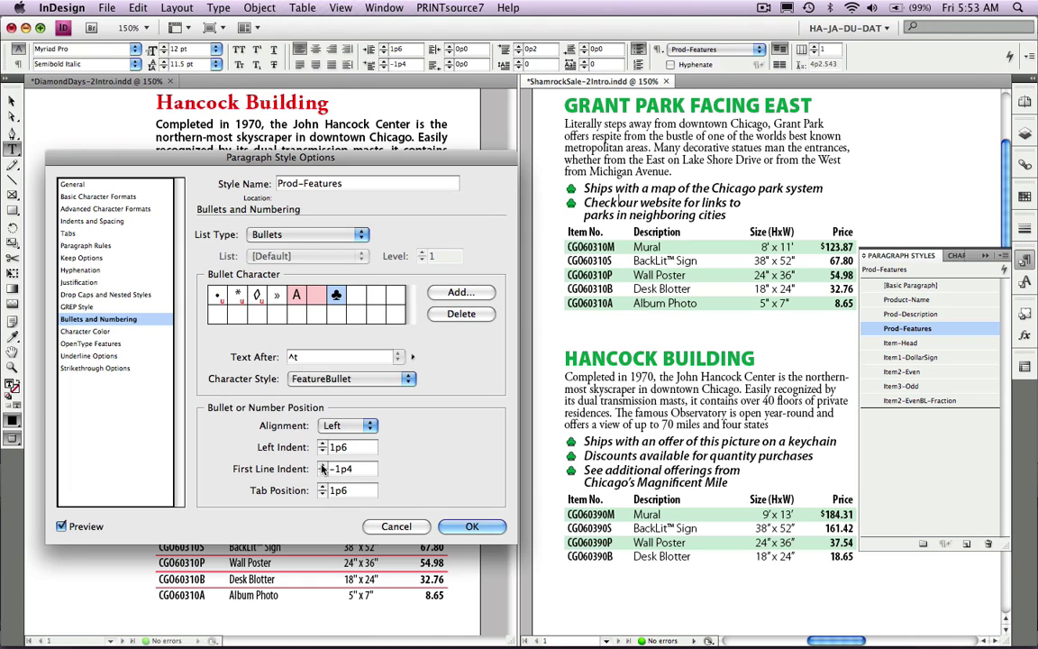
click(322, 466)
click(470, 527)
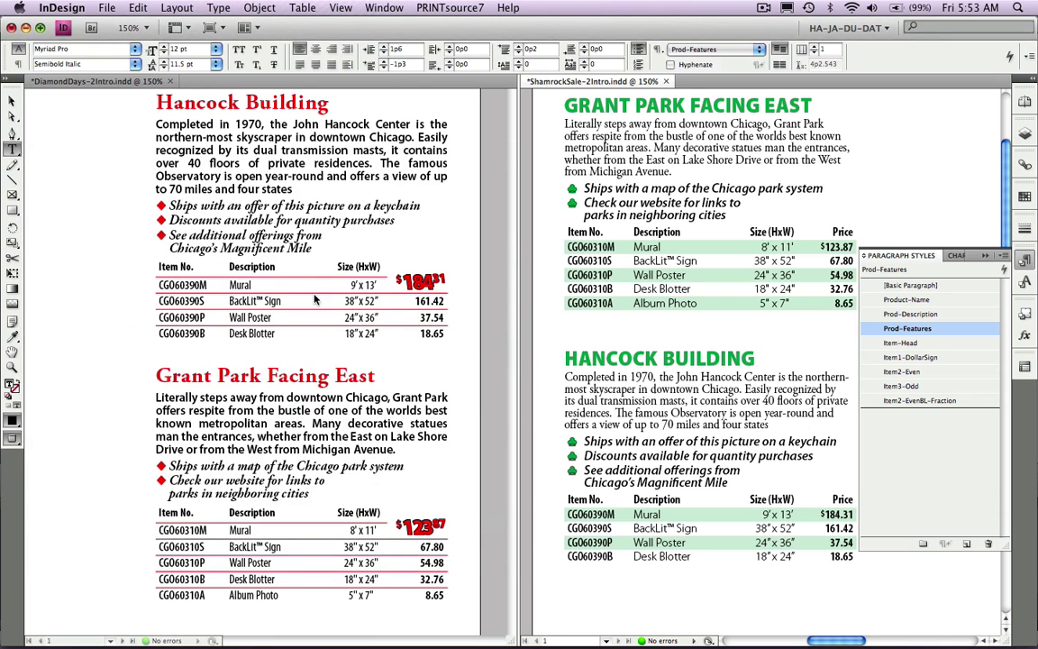
click(245, 232)
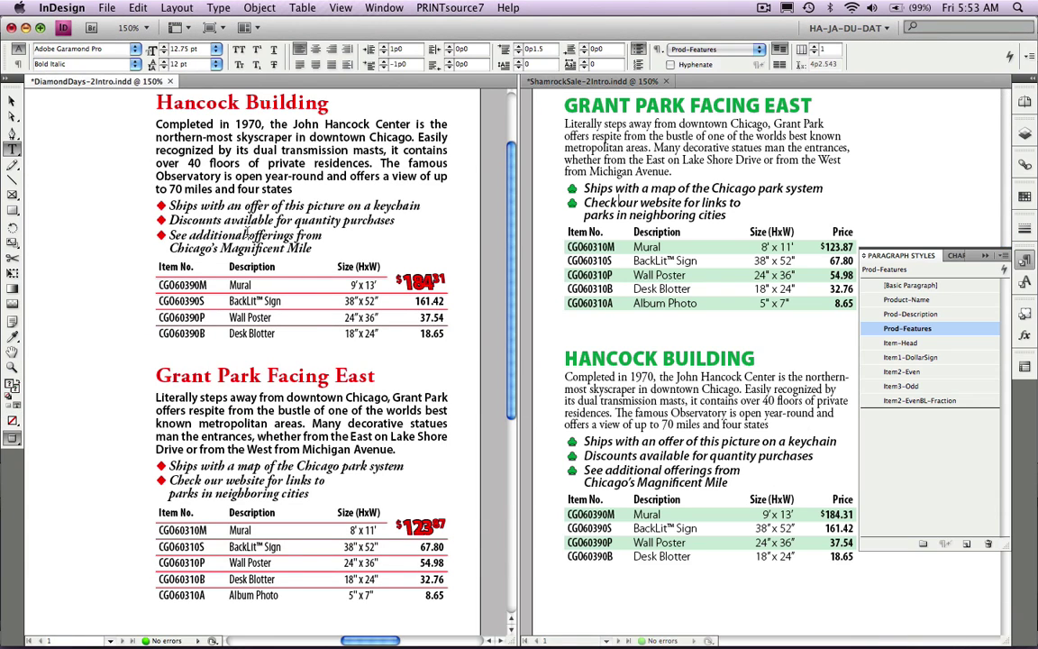
double_click(870, 332)
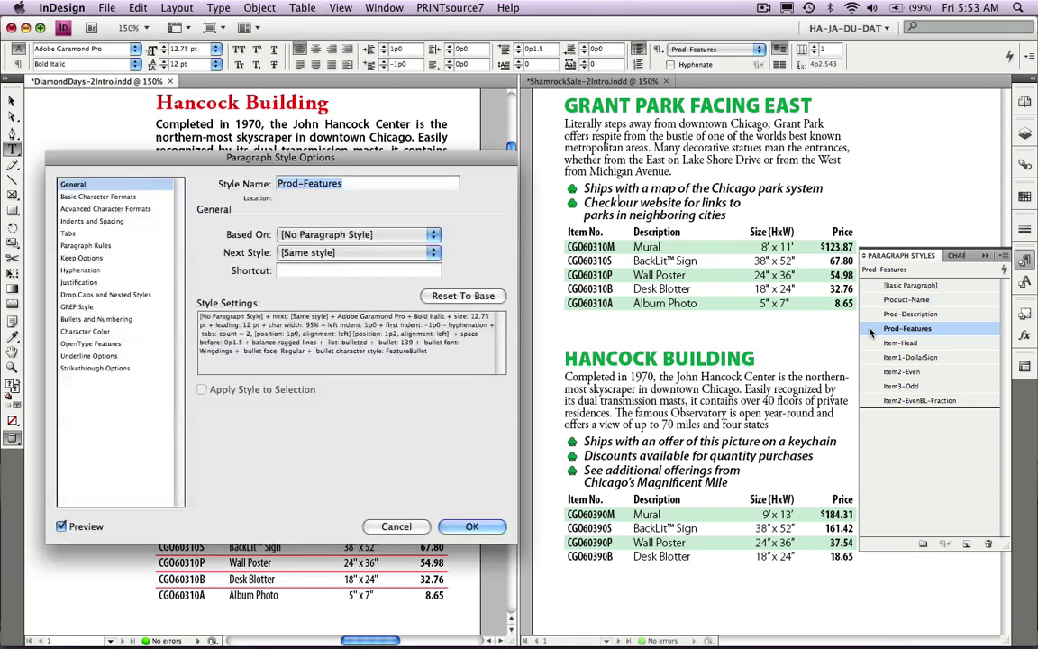
click(136, 320)
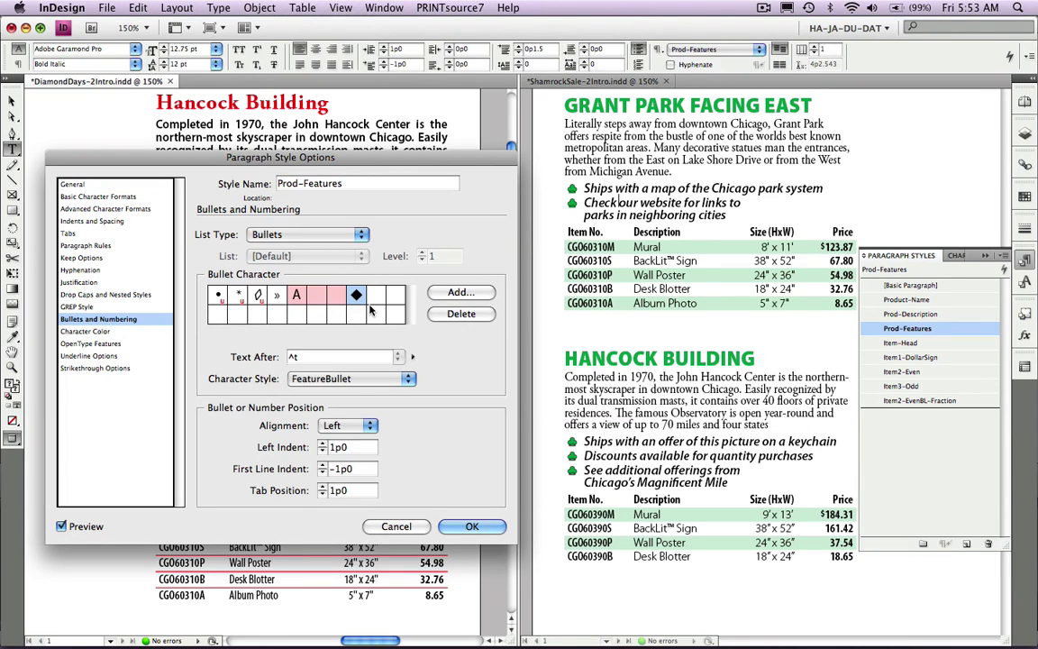
click(471, 526)
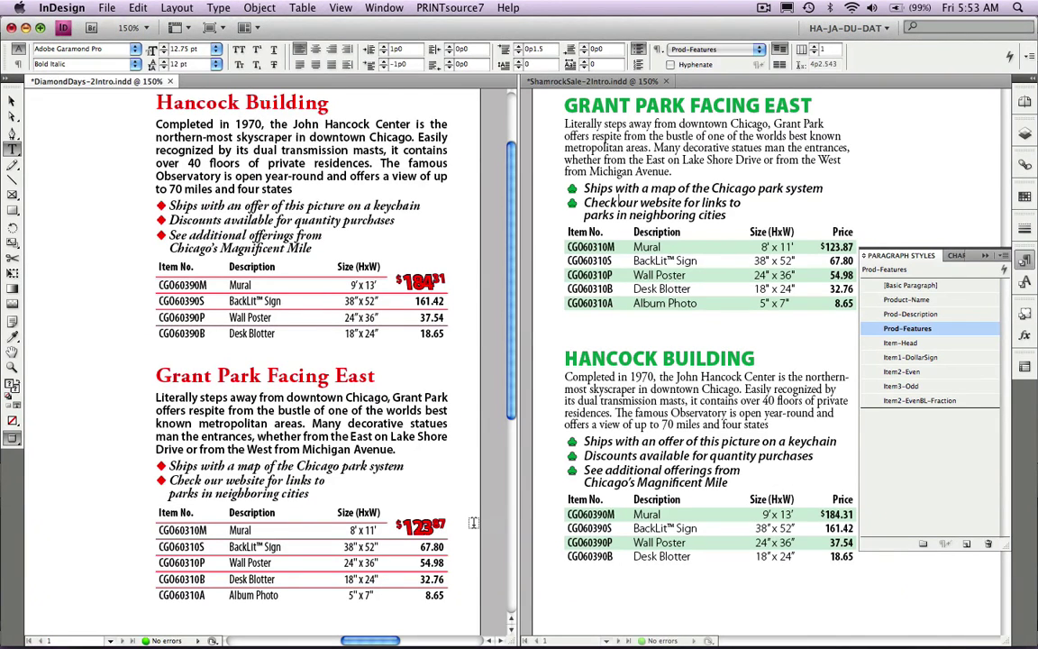
Step: Leave preview mode with W in both the Diamond Days and Shamrock Sale windows
click(490, 493)
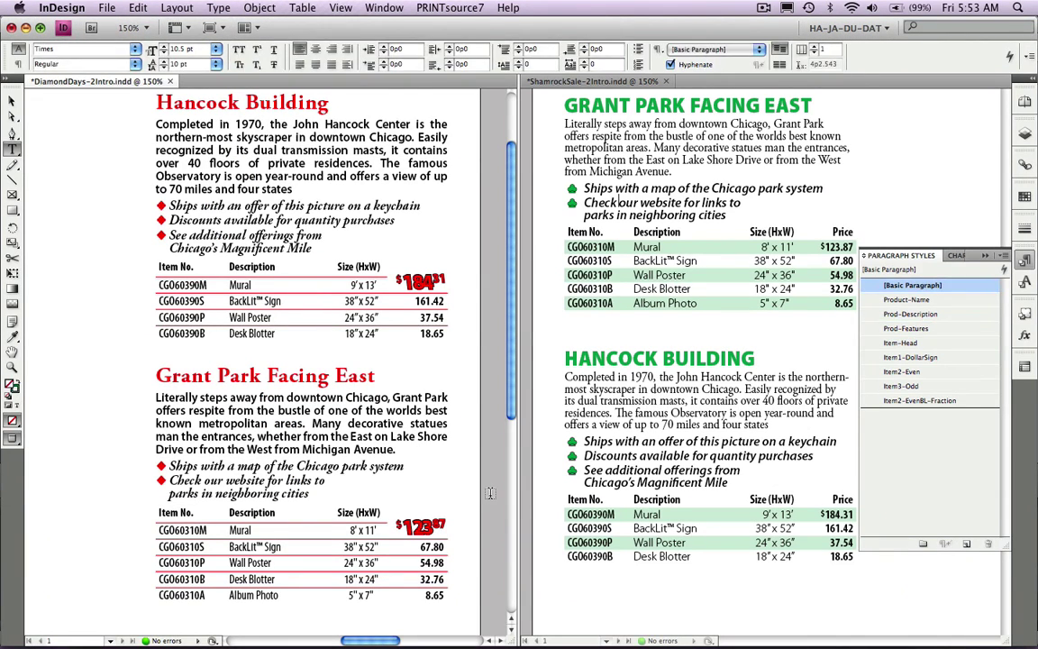
key(w)
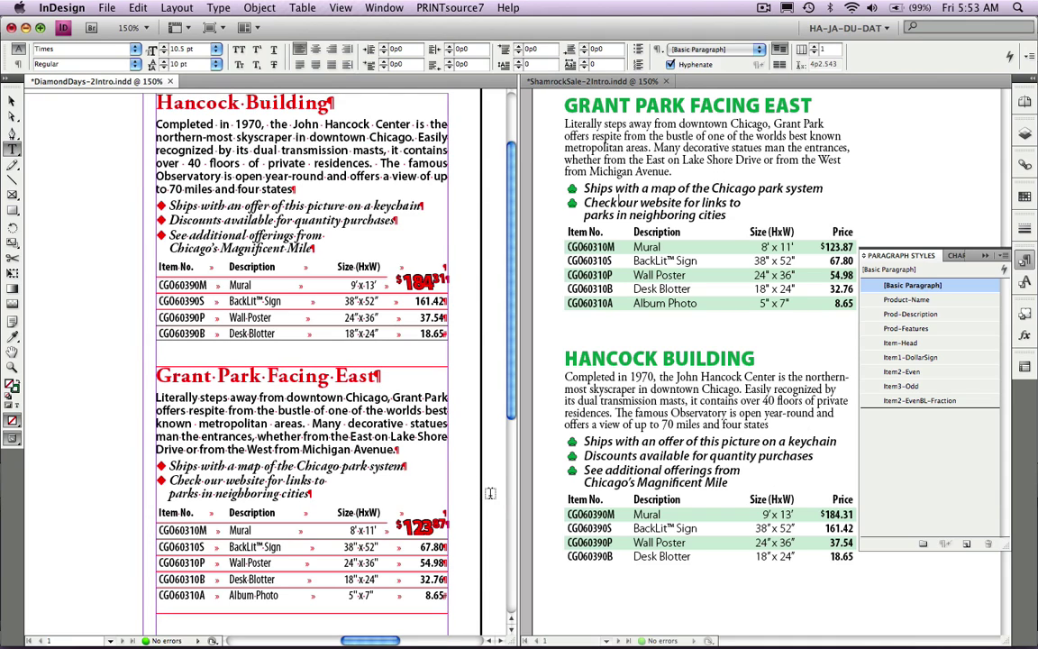
click(543, 447)
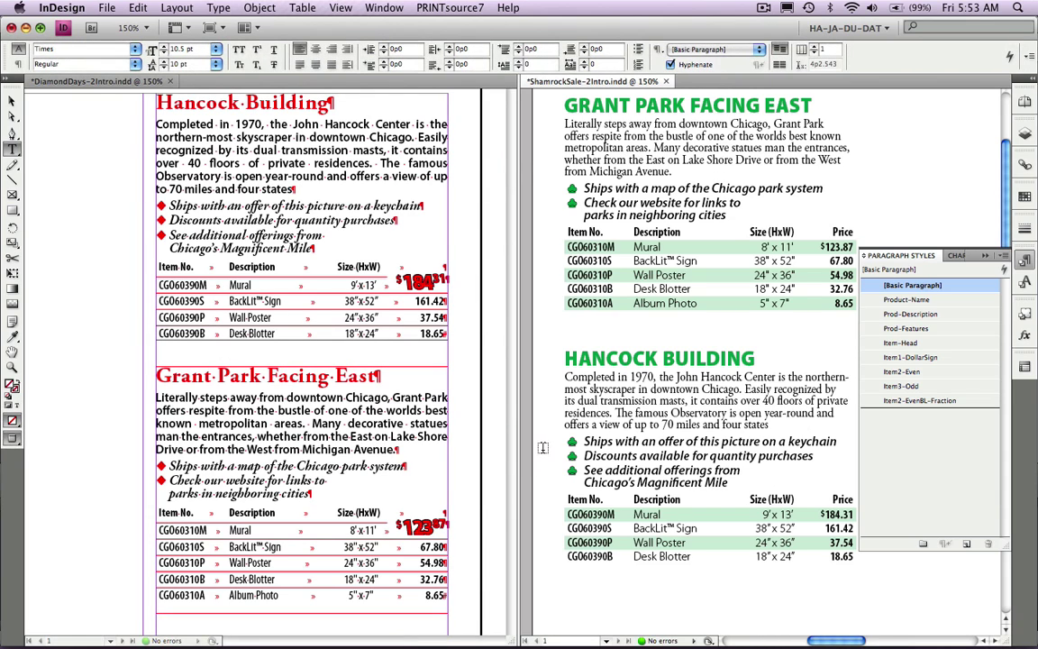
key(w)
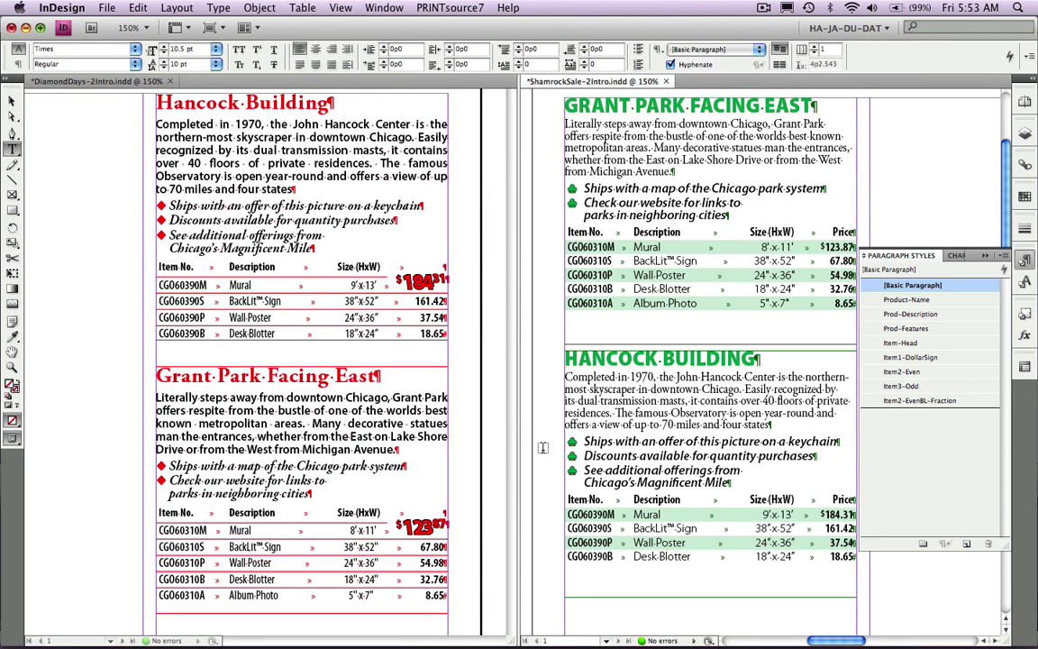